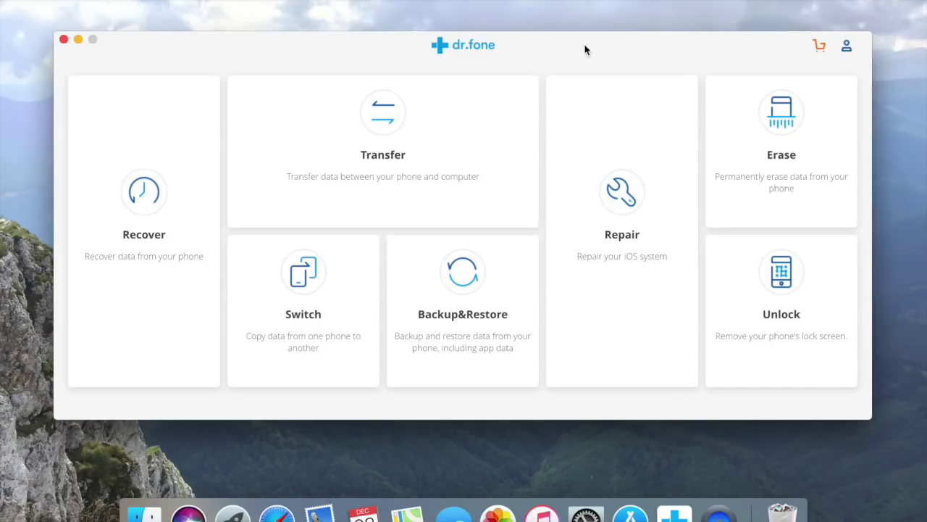
Launch Backup&Restore from the tiles on dr.fone's home screen
{"action": "left_click", "coordinate": [449, 324]}
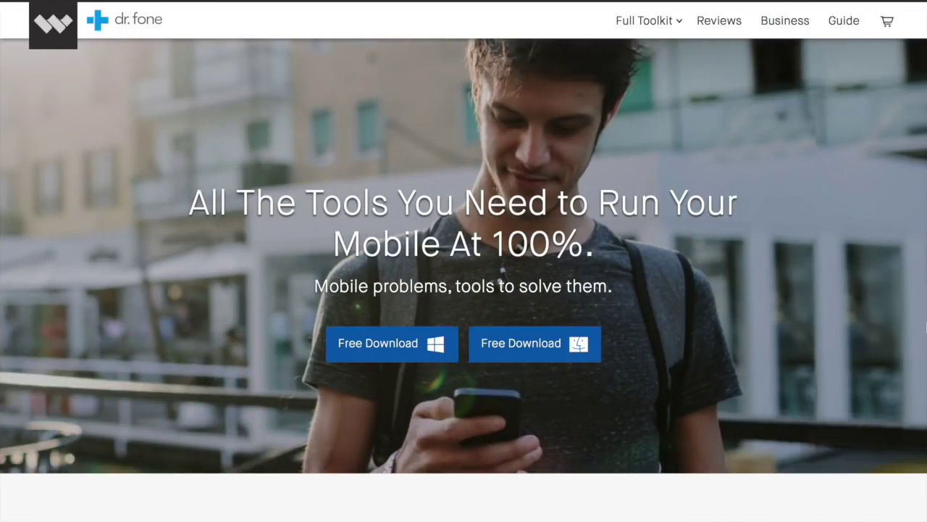
{"action": "scroll", "coordinate": [464, 261], "scroll_direction": "down", "scroll_amount": 5}
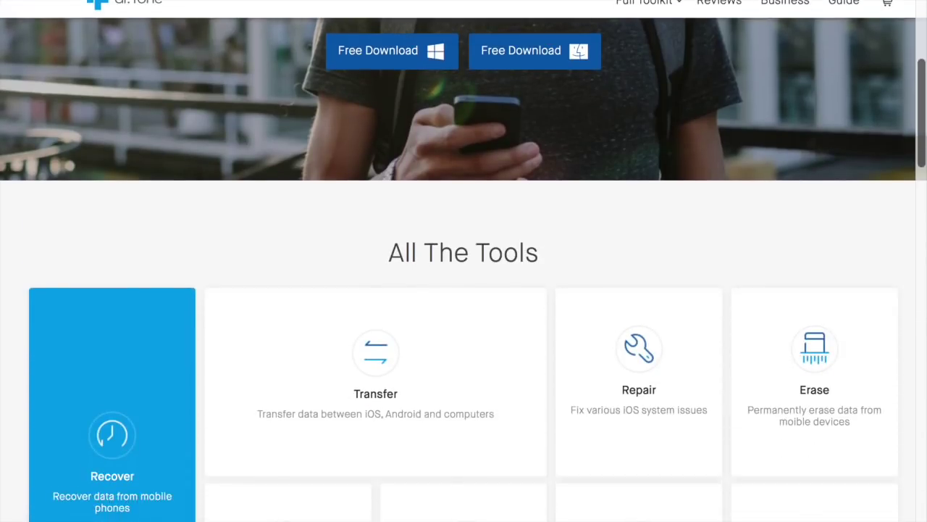
{"action": "scroll", "coordinate": [464, 261], "scroll_direction": "down", "scroll_amount": 2}
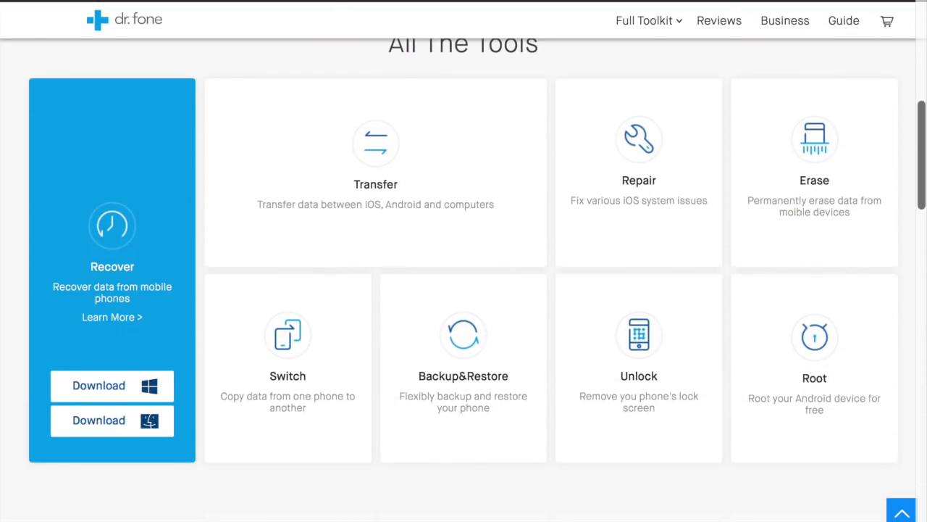
{"action": "scroll", "coordinate": [483, 240], "scroll_direction": "up", "scroll_amount": 5}
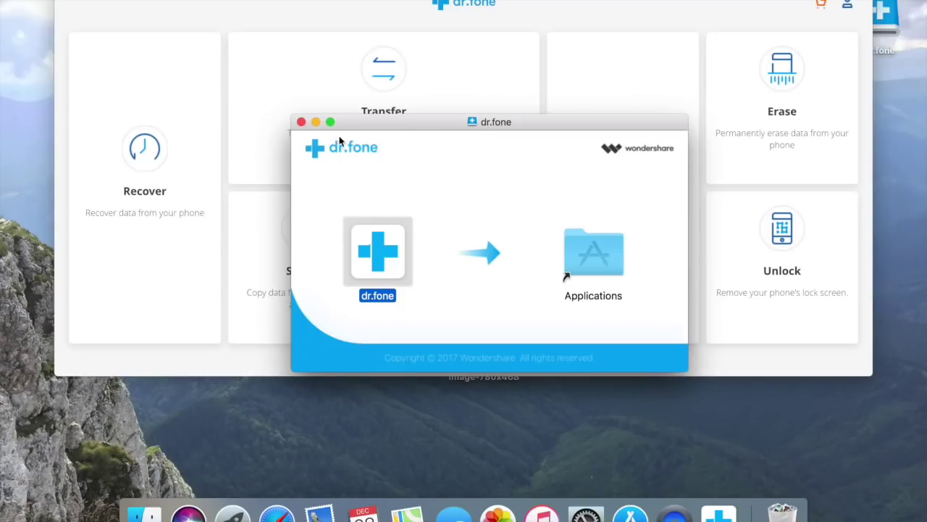
Close the dr.fone installer window and open the Backup&Restore module
{"action": "left_click", "coordinate": [302, 122]}
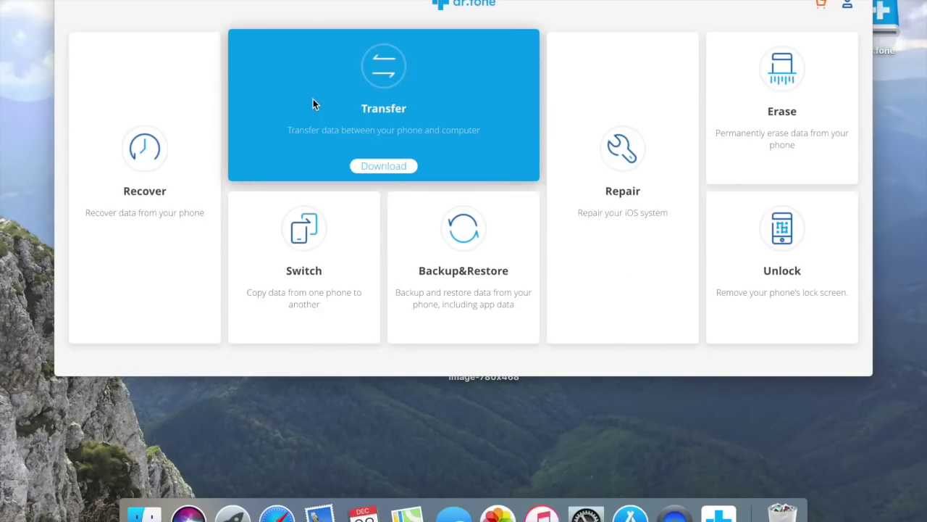
{"action": "left_click", "coordinate": [498, 252]}
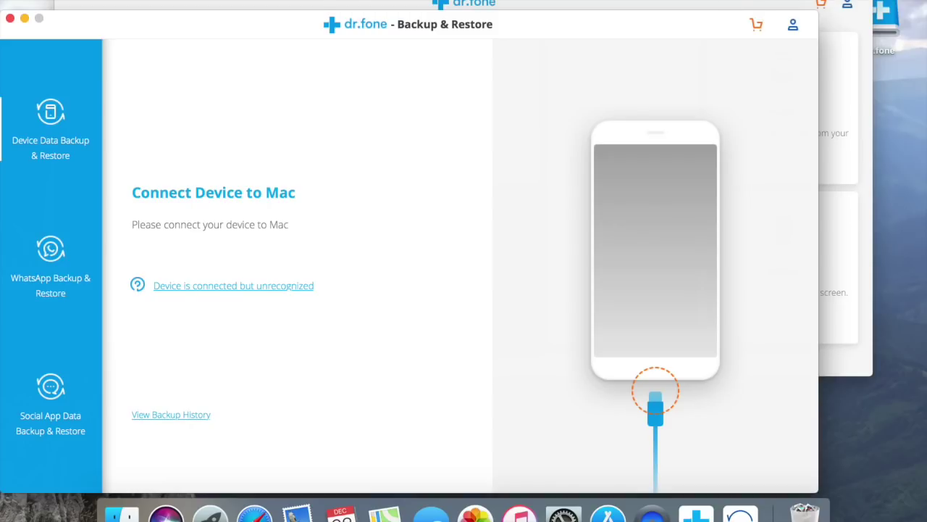
{"action": "left_click", "coordinate": [758, 25]}
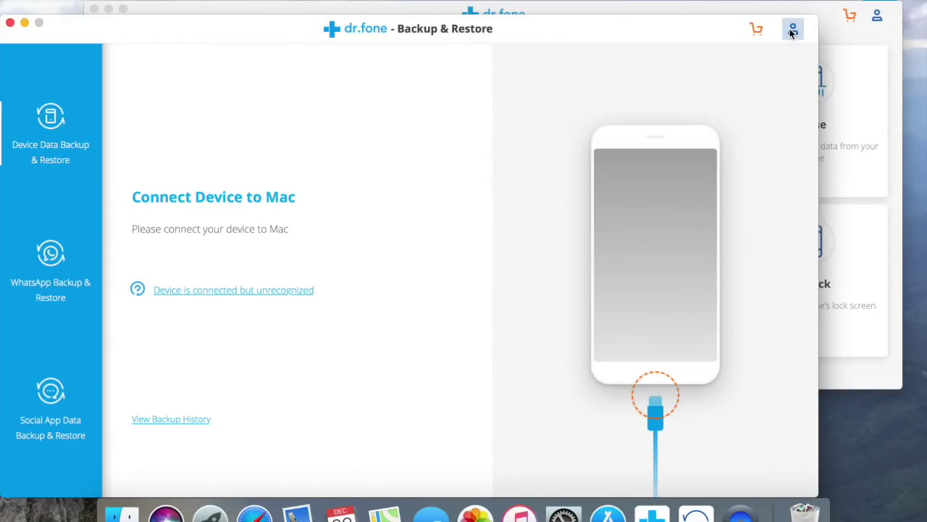
Sign out of the current dr.fone account from the account details panel
{"action": "left_click", "coordinate": [794, 31]}
{"action": "scroll", "coordinate": [399, 322], "scroll_direction": "down", "scroll_amount": 3}
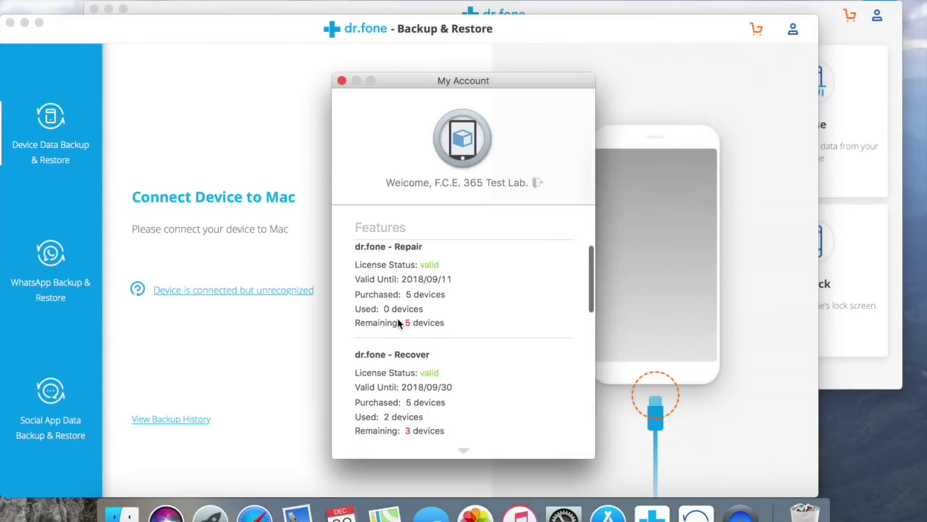
{"action": "scroll", "coordinate": [399, 323], "scroll_direction": "down", "scroll_amount": 10}
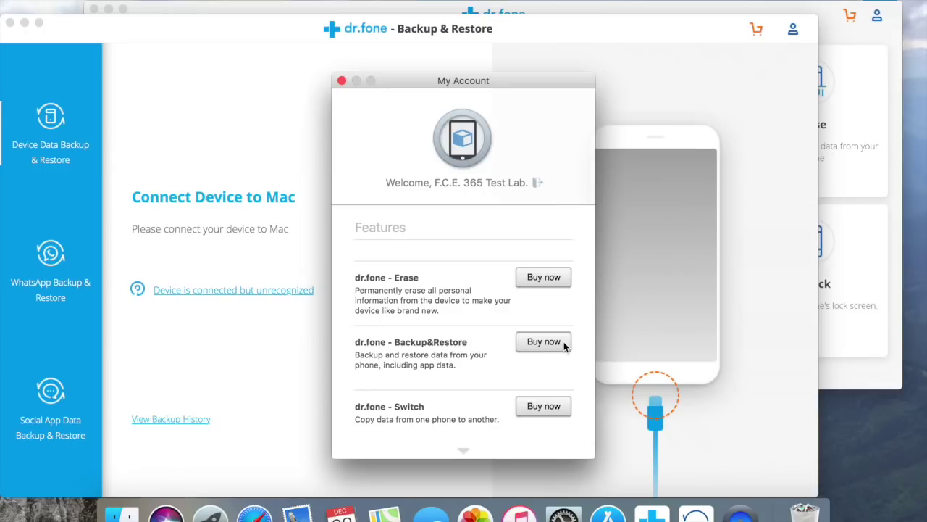
{"action": "left_click", "coordinate": [537, 184]}
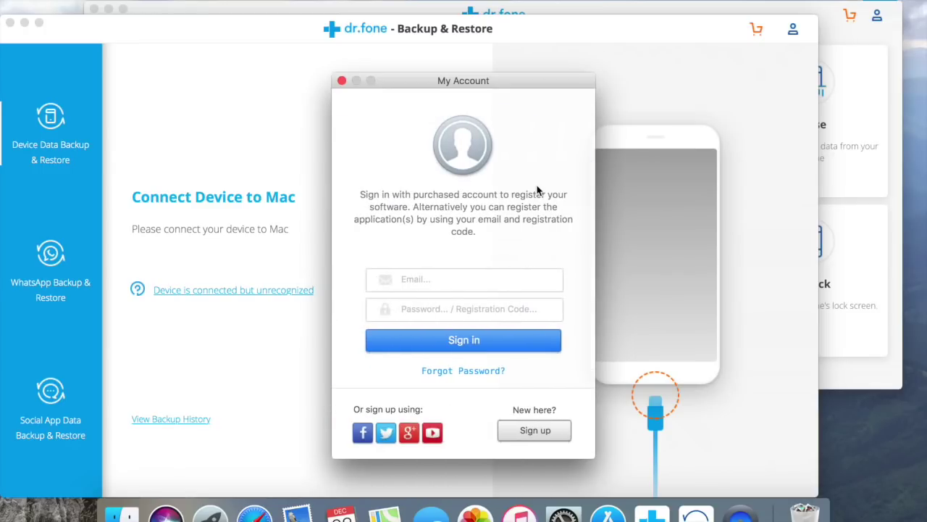
Sign in with another account's pasted e-mail and password, then close My Account
{"action": "right_click", "coordinate": [424, 277]}
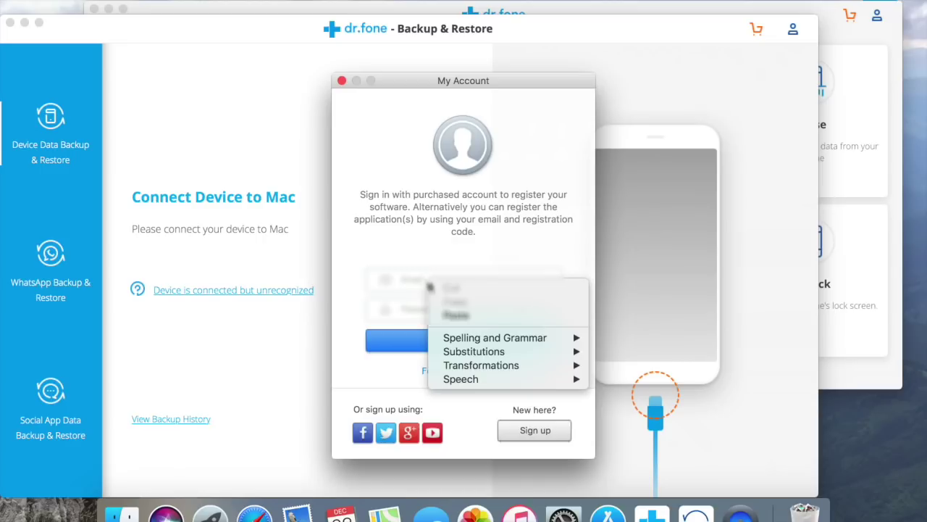
{"action": "left_click", "coordinate": [446, 316]}
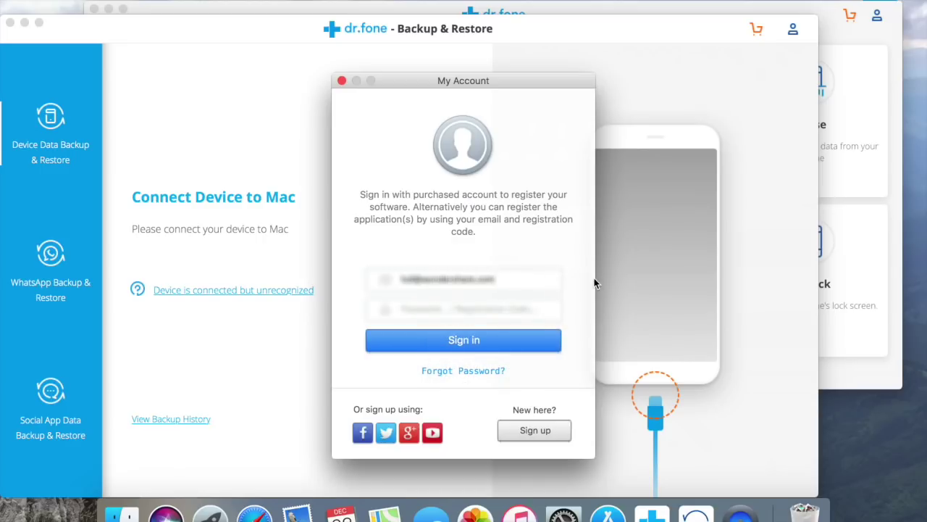
{"action": "left_click", "coordinate": [428, 308]}
{"action": "right_click", "coordinate": [427, 309]}
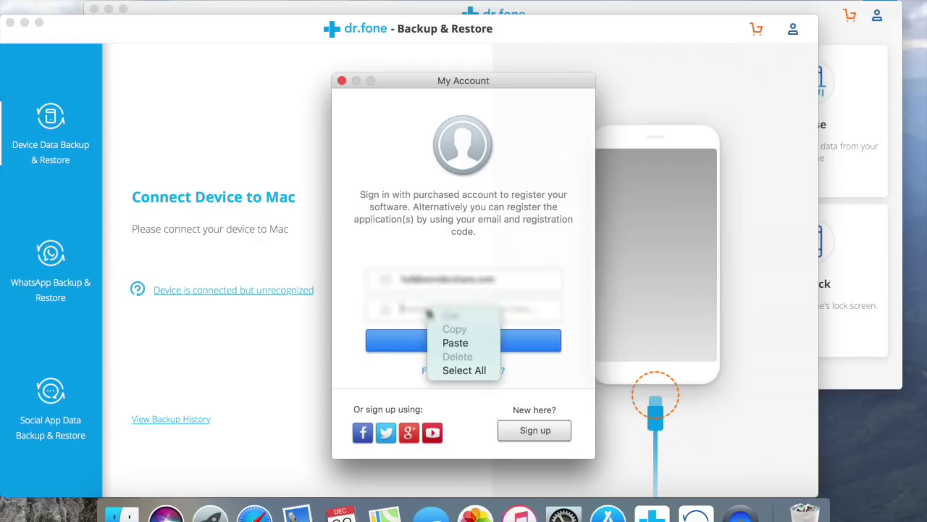
{"action": "left_click", "coordinate": [447, 344]}
{"action": "left_click", "coordinate": [447, 344]}
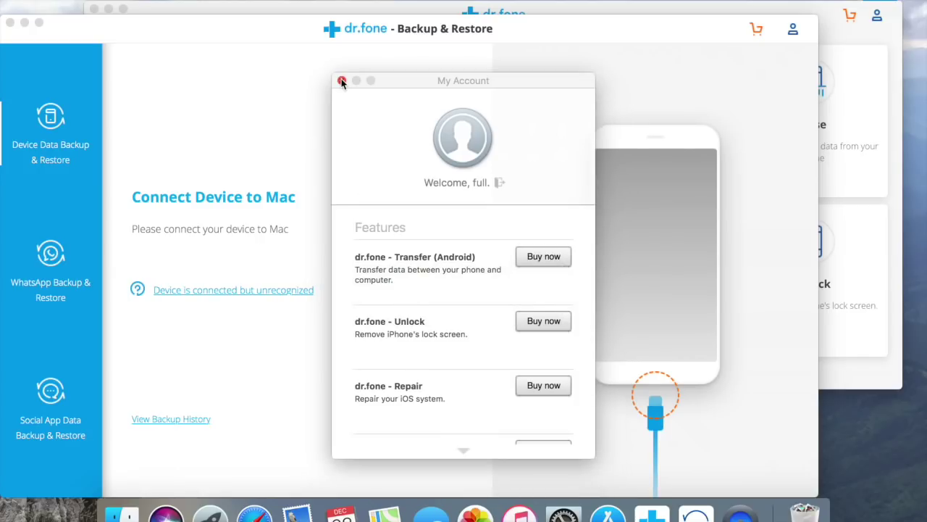
{"action": "left_click", "coordinate": [341, 80]}
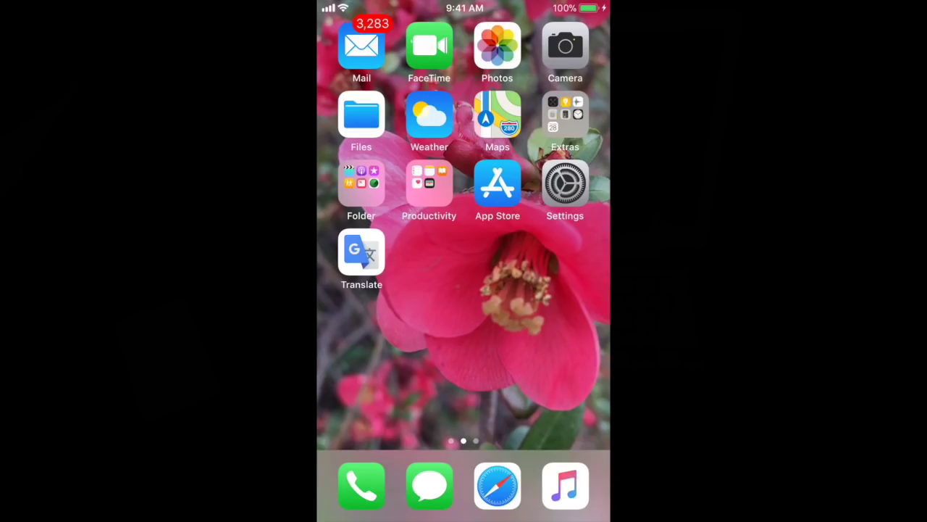
In Photos' Camera Roll, view the potted tree and plane wing photos full-screen
{"action": "left_click", "coordinate": [497, 46]}
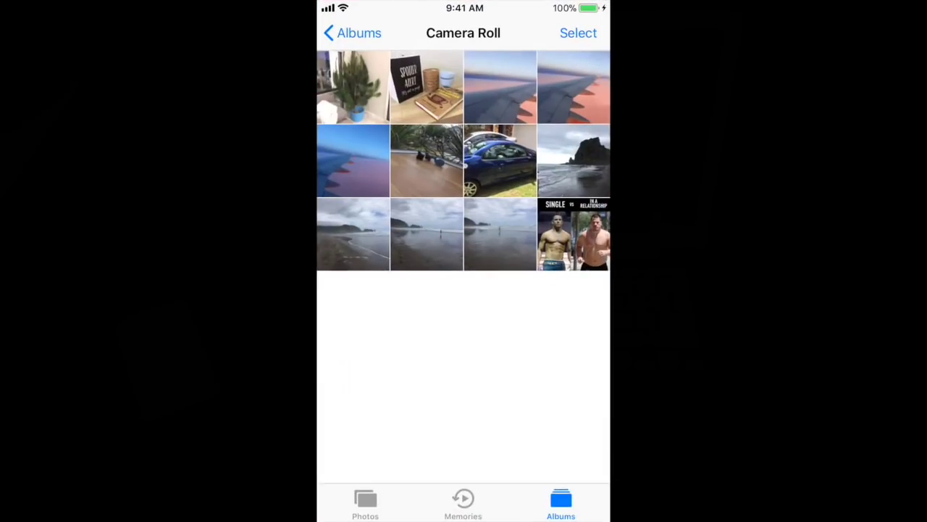
{"action": "left_click", "coordinate": [353, 87]}
{"action": "left_click", "coordinate": [328, 33]}
{"action": "left_click", "coordinate": [573, 87]}
{"action": "left_click", "coordinate": [328, 33]}
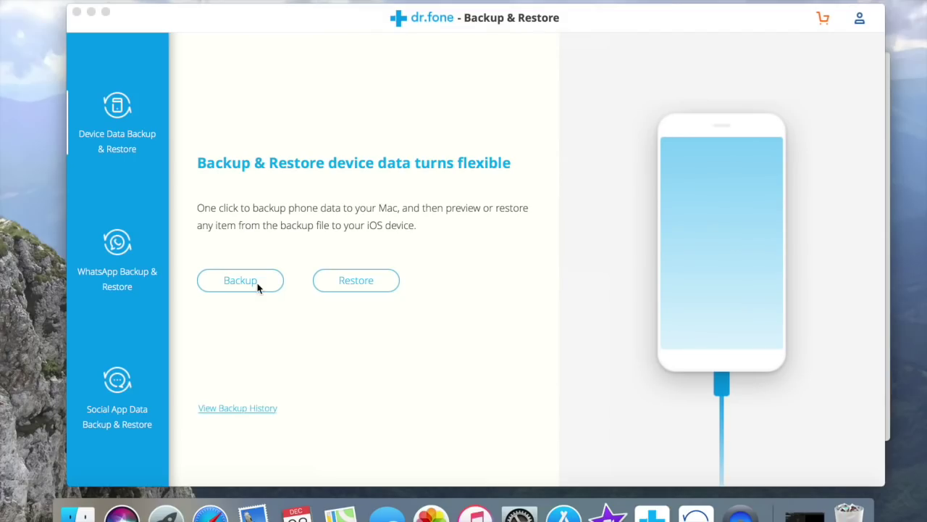
Choose only Photos as the iPhone 6 data type and start the backup
{"action": "left_click", "coordinate": [244, 284]}
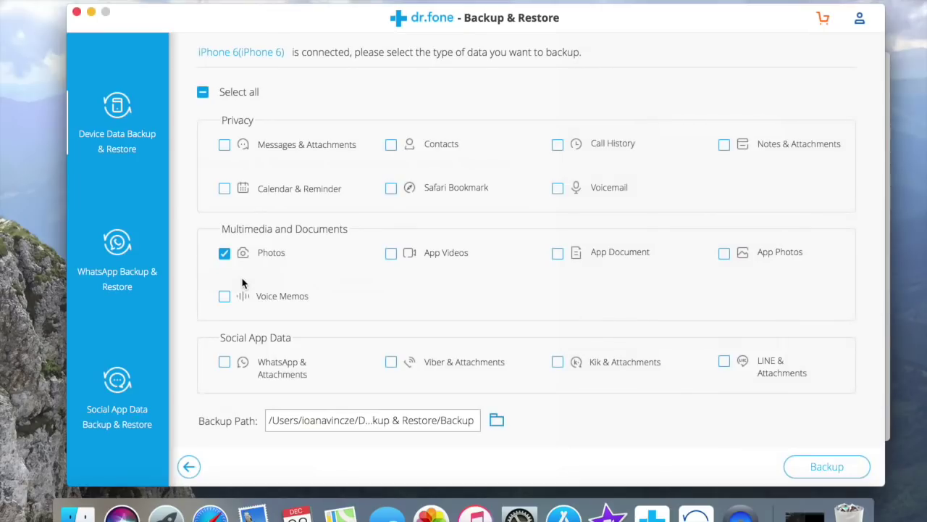
{"action": "left_click", "coordinate": [204, 92]}
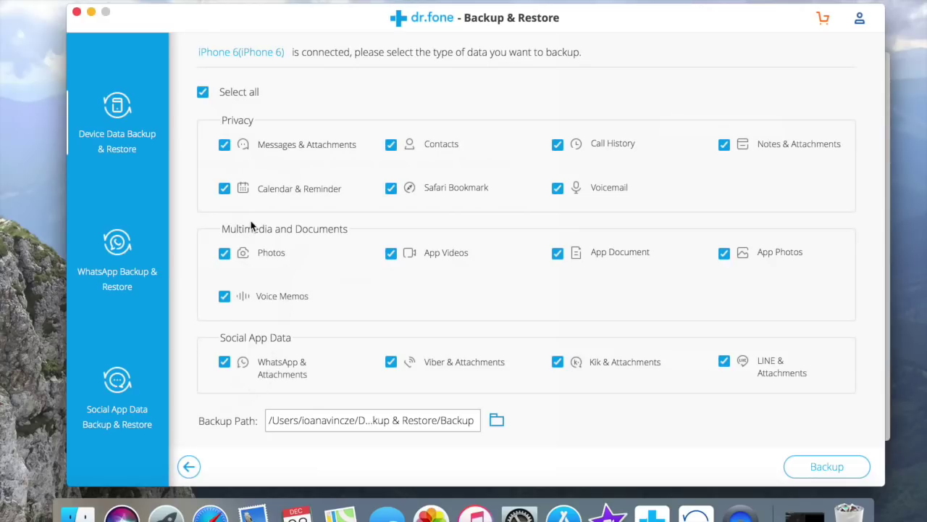
{"action": "left_click", "coordinate": [203, 94]}
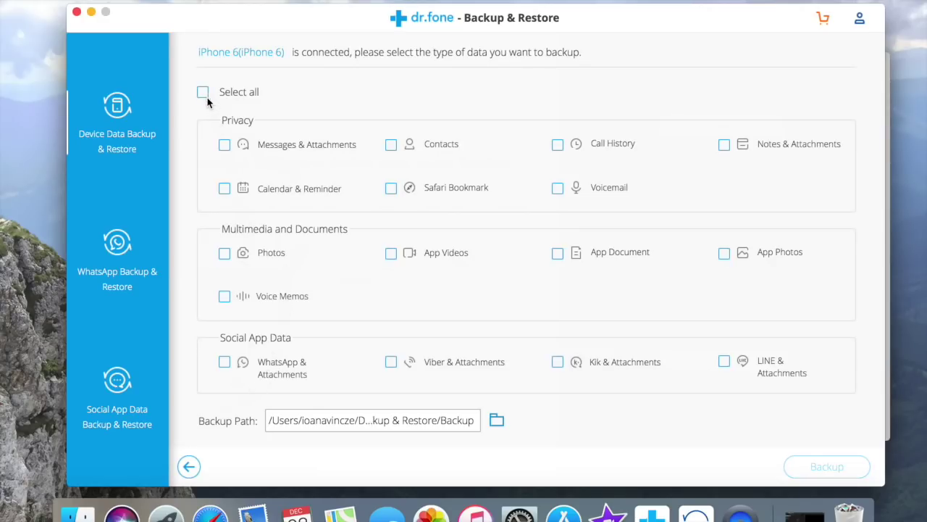
{"action": "left_click", "coordinate": [225, 253]}
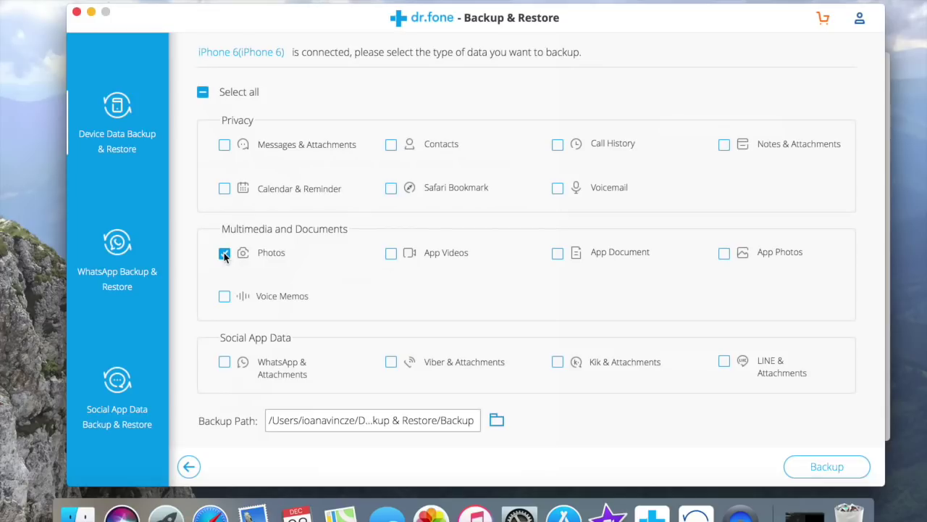
{"action": "left_click", "coordinate": [824, 468]}
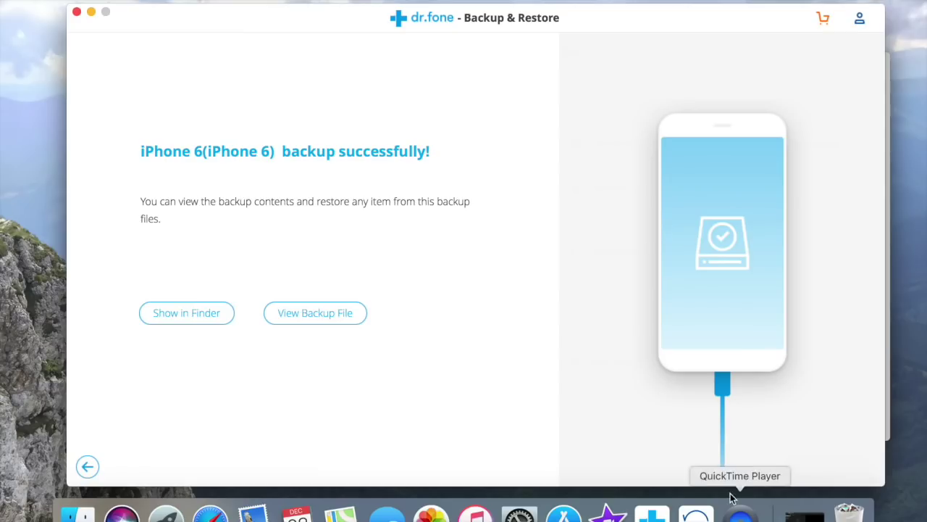
After the successful backup, view its contents: twelve photos, IMG_0046 to IMG_0309
{"action": "left_click", "coordinate": [294, 317]}
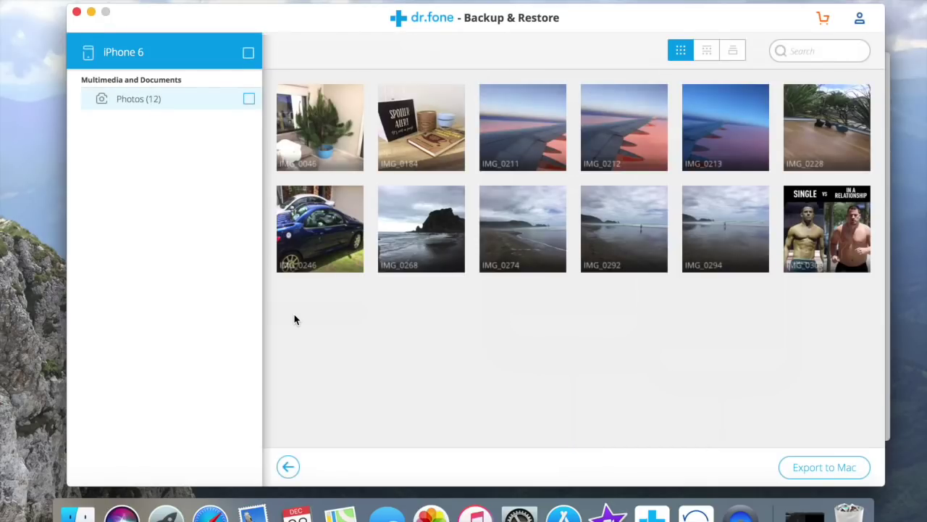
Select all 12 photos and save them to the Mac as 'iPhone 6 12-28-2017 at 23.22.40'
{"action": "left_click", "coordinate": [812, 471]}
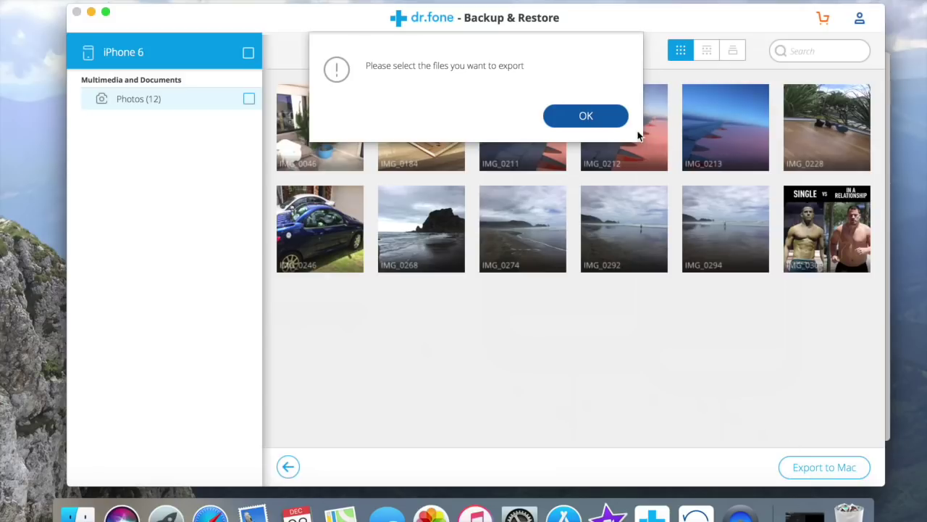
{"action": "left_click", "coordinate": [601, 116]}
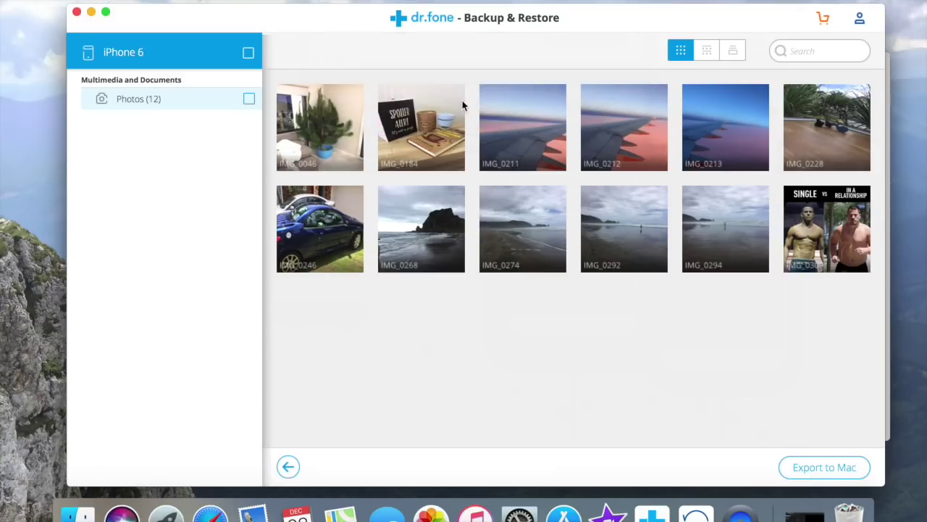
{"action": "left_click", "coordinate": [248, 99]}
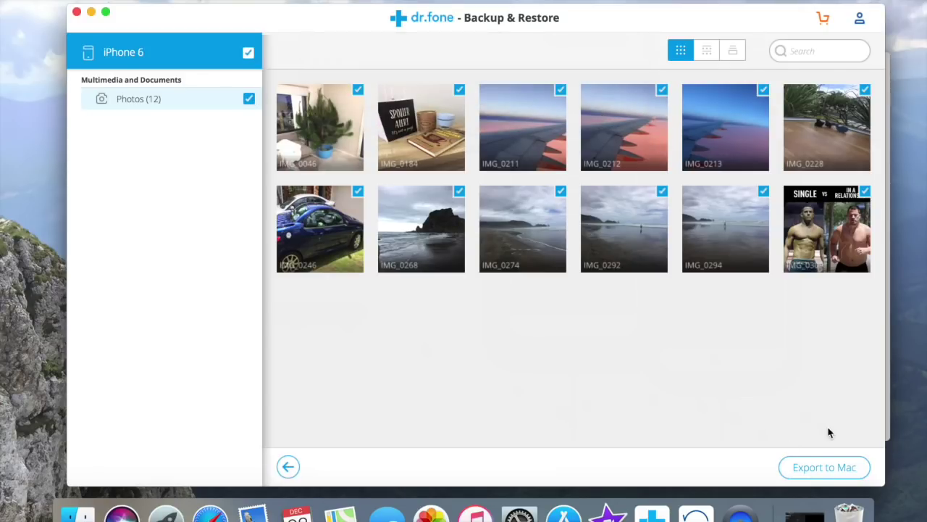
{"action": "left_click", "coordinate": [812, 468]}
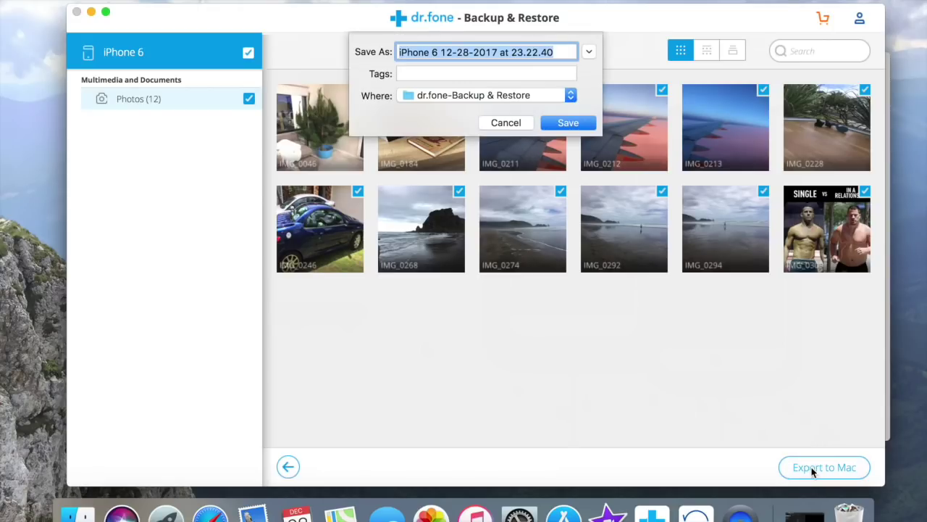
{"action": "left_click", "coordinate": [577, 123]}
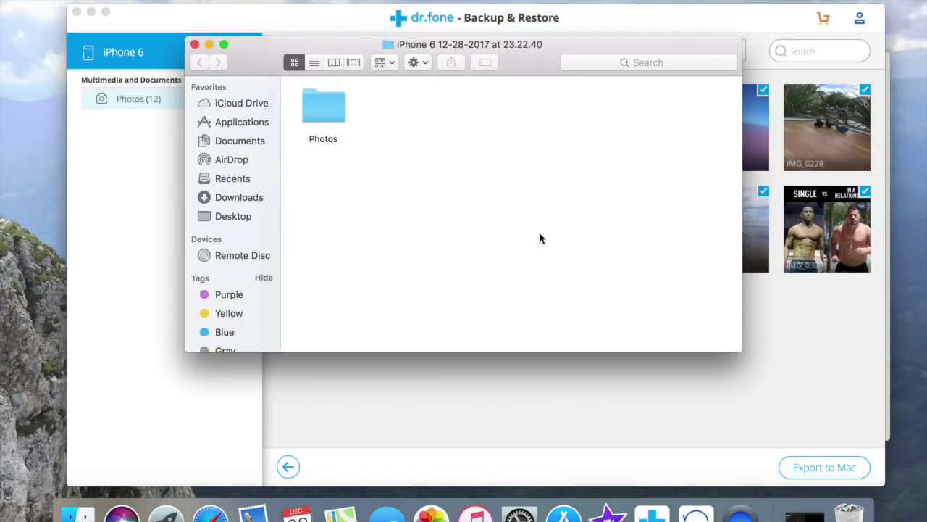
Open the exported Photos folder in Finder to view the twelve images, then close it
{"action": "left_click", "coordinate": [323, 118]}
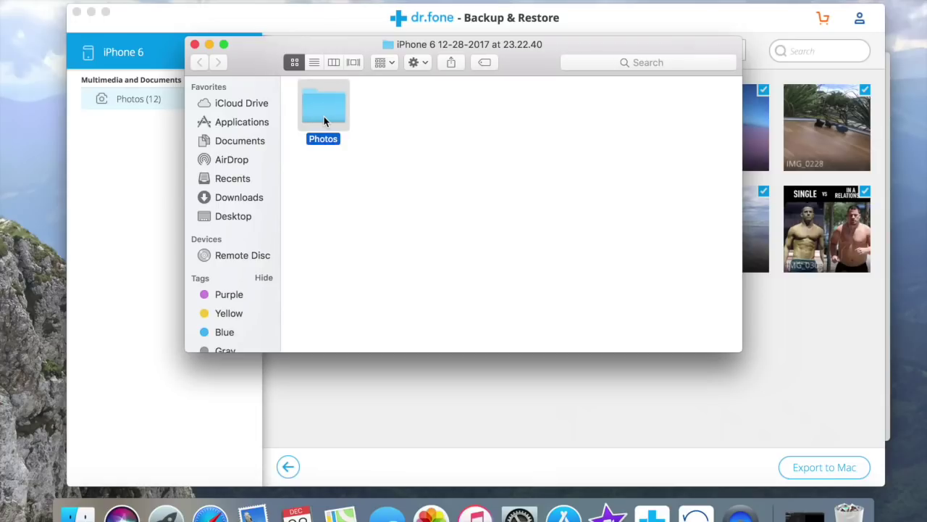
{"action": "double_click", "coordinate": [324, 118]}
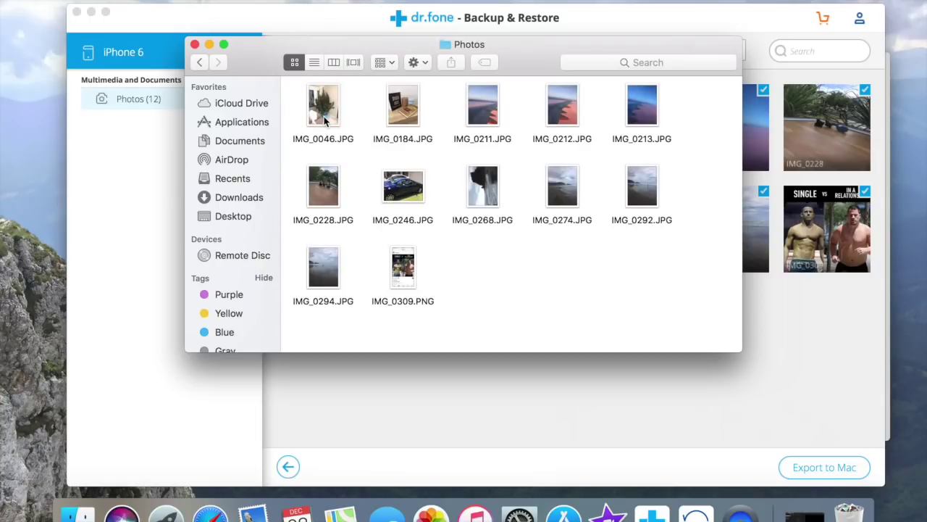
{"action": "left_click", "coordinate": [195, 44]}
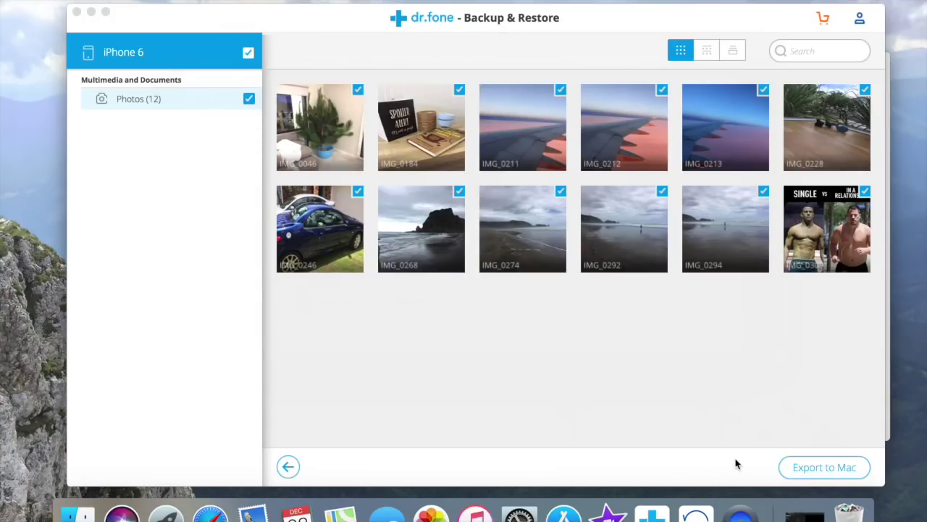
Return to Restore, open the iPhone 6 backup, and select all 12 photos
{"action": "left_click", "coordinate": [287, 466]}
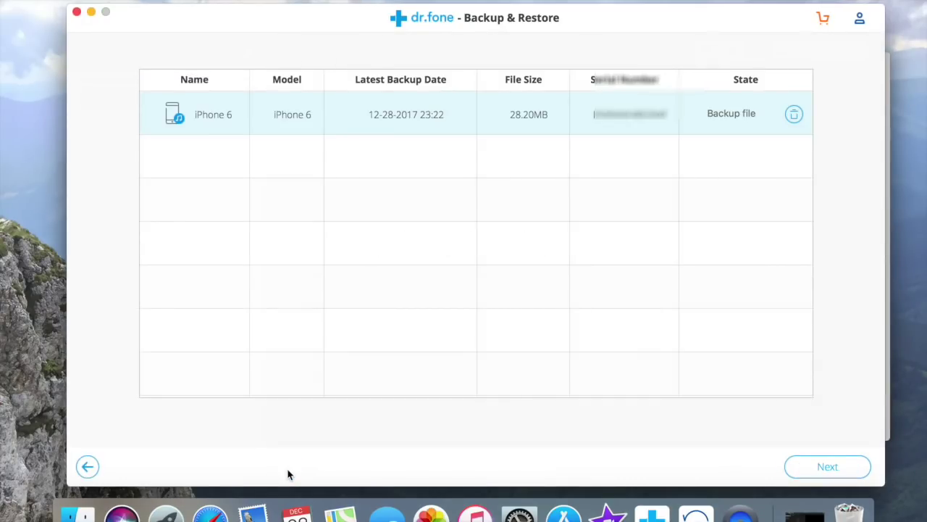
{"action": "left_click", "coordinate": [92, 464]}
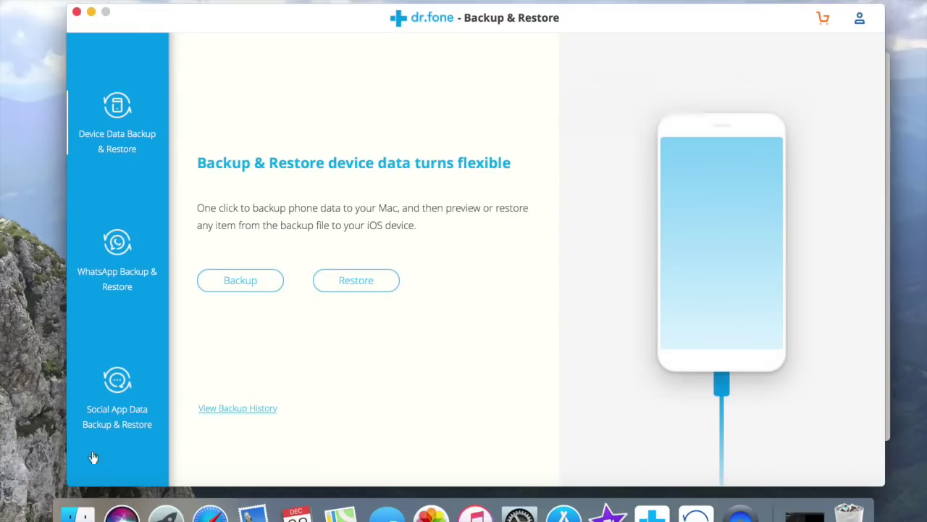
{"action": "left_click", "coordinate": [351, 286]}
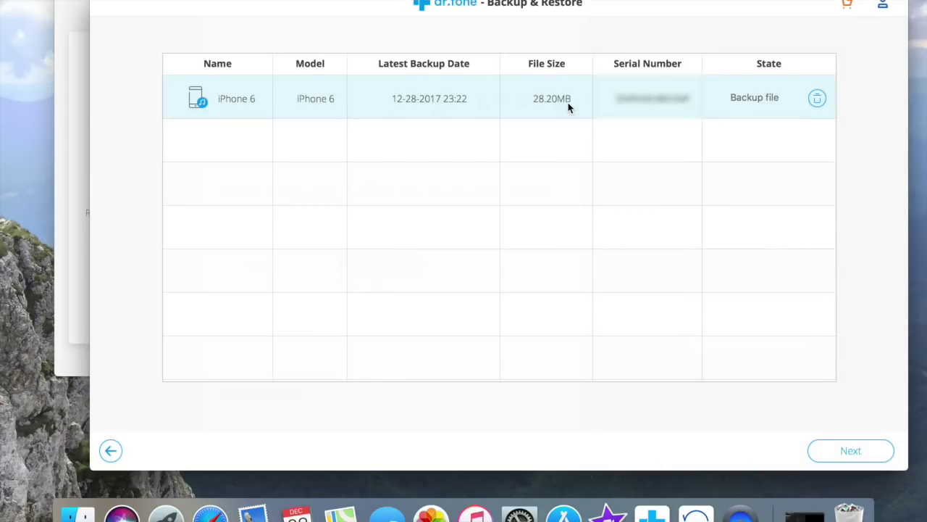
{"action": "left_click", "coordinate": [846, 452]}
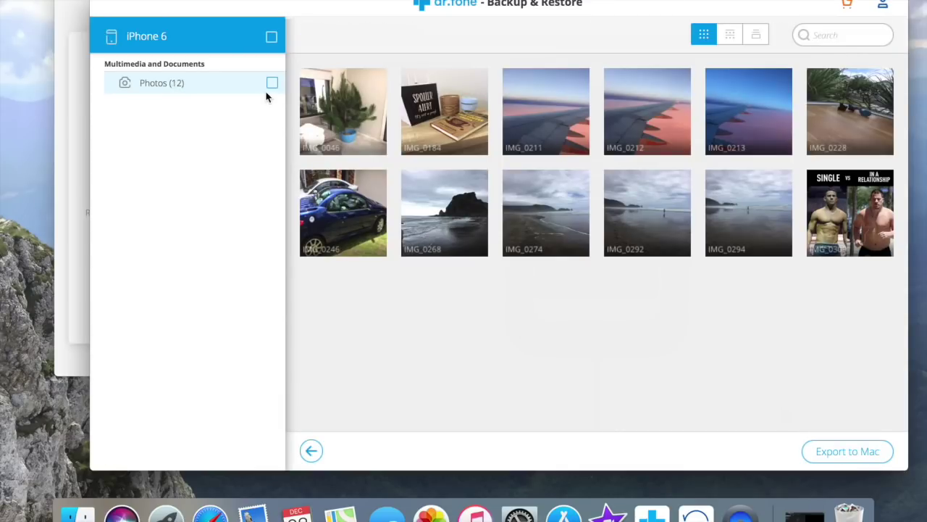
{"action": "left_click", "coordinate": [272, 84]}
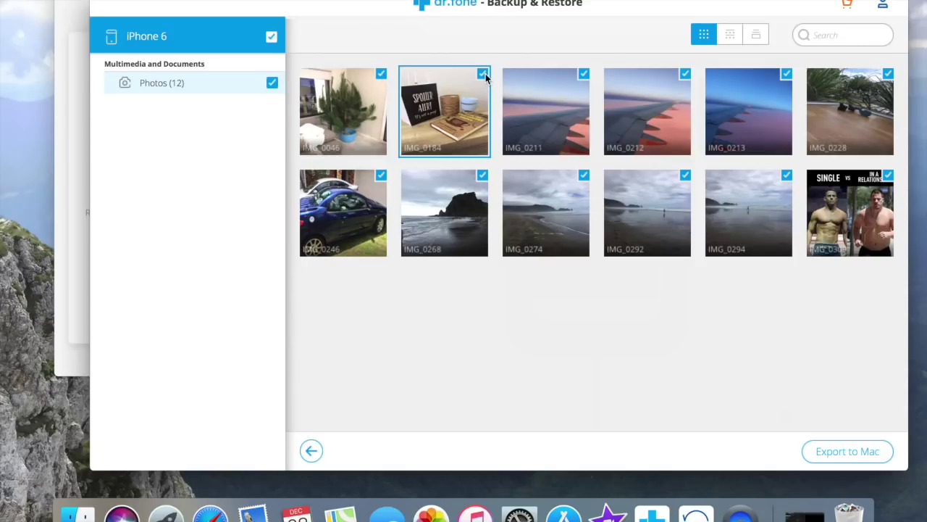
View the backed-up photos grouped by date, then by album
{"action": "left_click", "coordinate": [727, 37]}
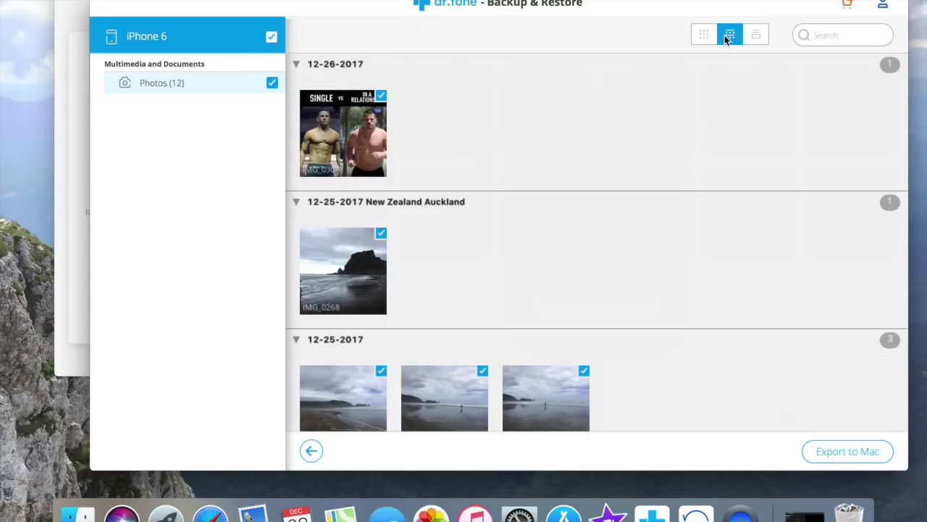
{"action": "scroll", "coordinate": [480, 263], "scroll_direction": "down", "scroll_amount": 10}
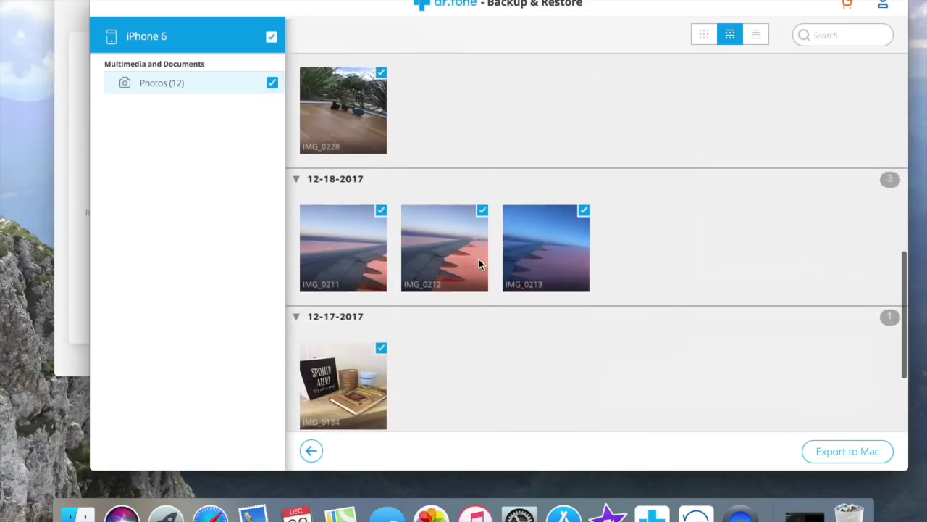
{"action": "scroll", "coordinate": [478, 263], "scroll_direction": "down", "scroll_amount": 3}
{"action": "scroll", "coordinate": [478, 263], "scroll_direction": "up", "scroll_amount": 15}
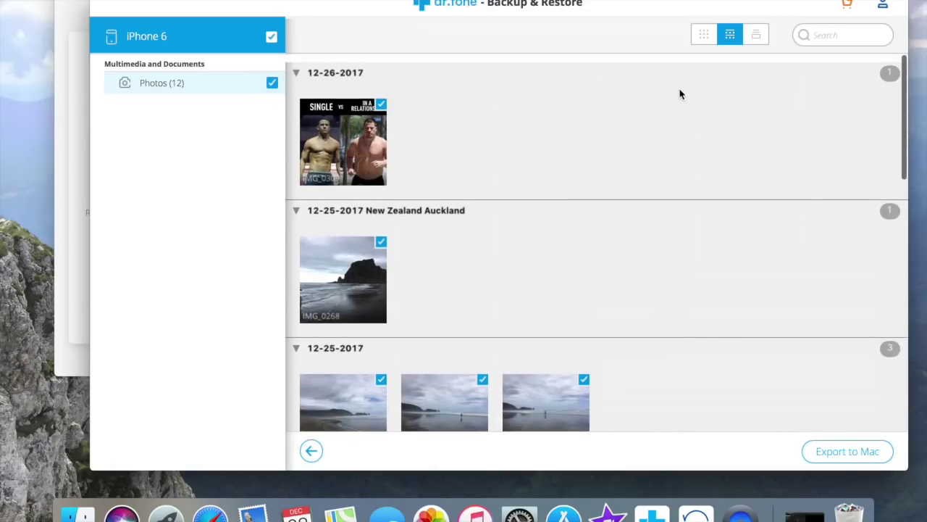
{"action": "left_click", "coordinate": [758, 35]}
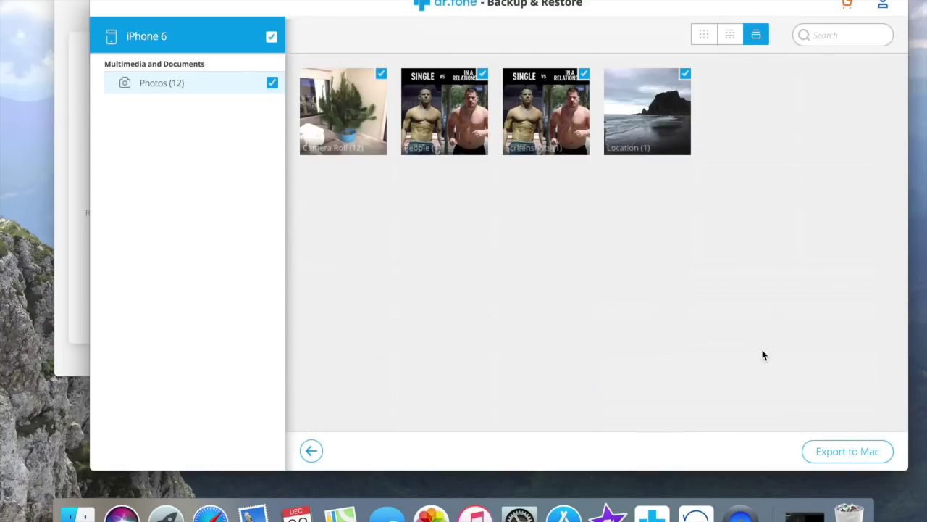
Export the selected photos to the Mac, then switch to WhatsApp message backup
{"action": "left_click", "coordinate": [833, 457]}
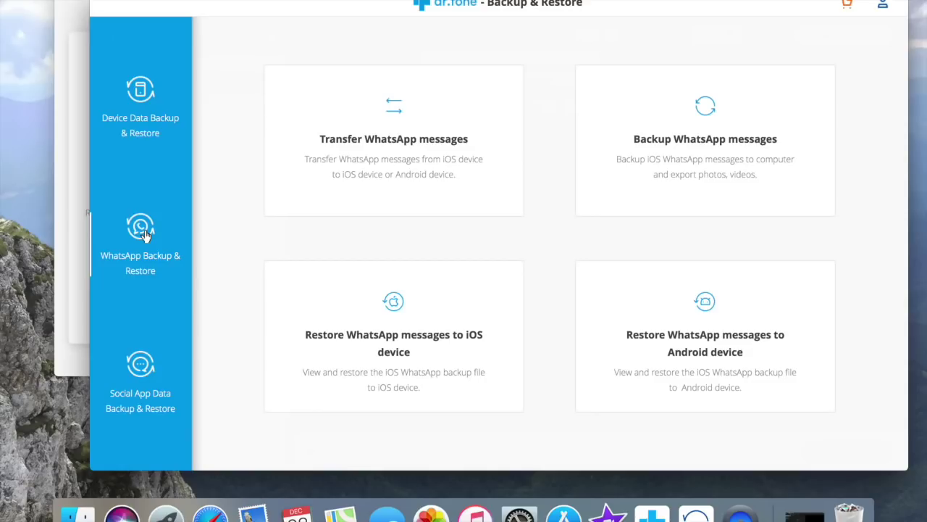
{"action": "left_click", "coordinate": [660, 170]}
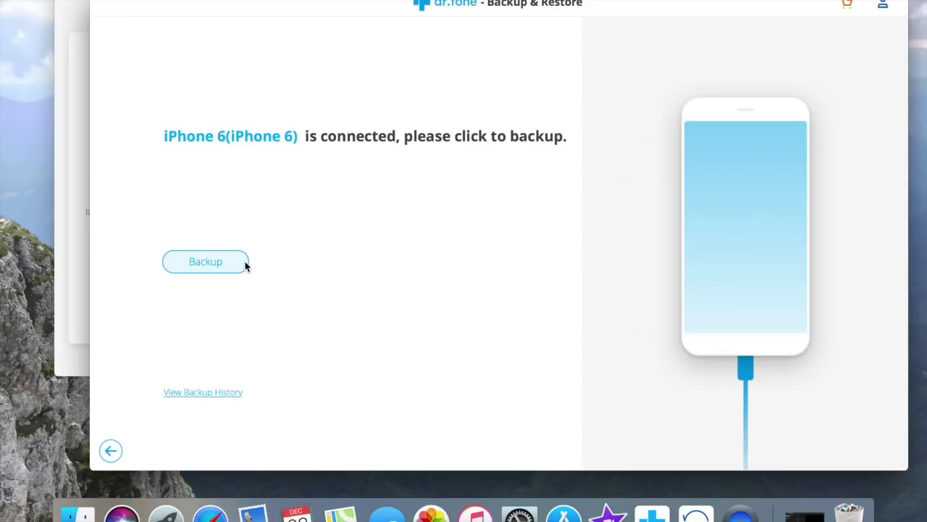
Back up the iPhone 6's WhatsApp messages (12 chats, 317 attachments) and open the new backup
{"action": "left_click", "coordinate": [207, 265]}
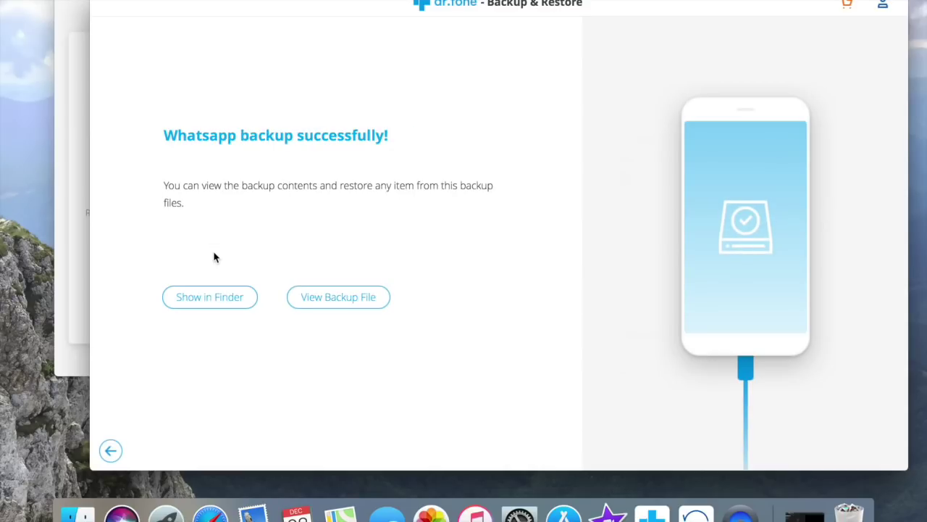
{"action": "left_click", "coordinate": [307, 300]}
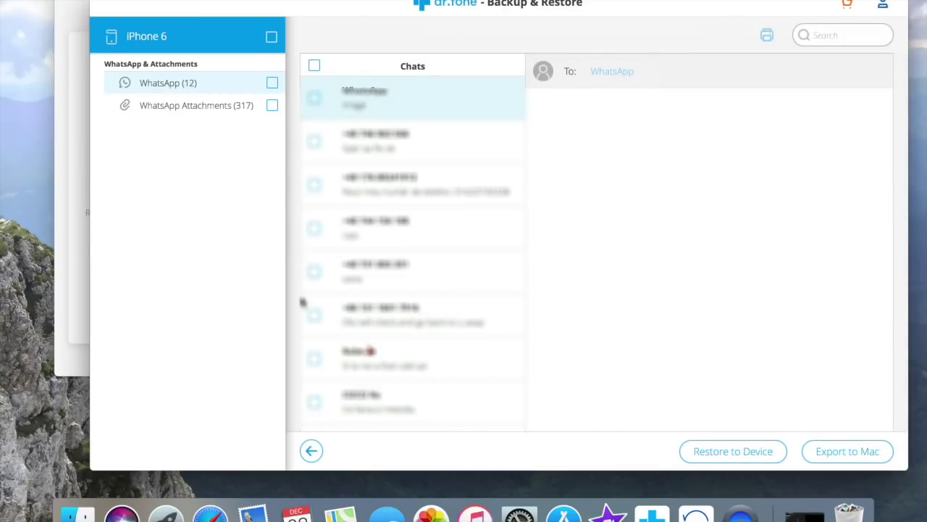
Select all 12 WhatsApp chats, start an export to Mac, cancel it, and return to the backups list
{"action": "scroll", "coordinate": [304, 300], "scroll_direction": "down", "scroll_amount": 5}
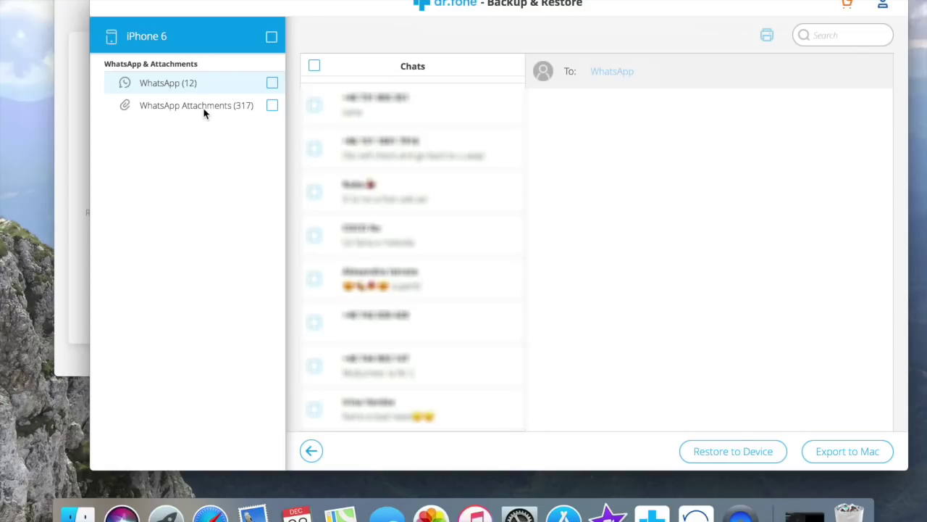
{"action": "left_click", "coordinate": [272, 84]}
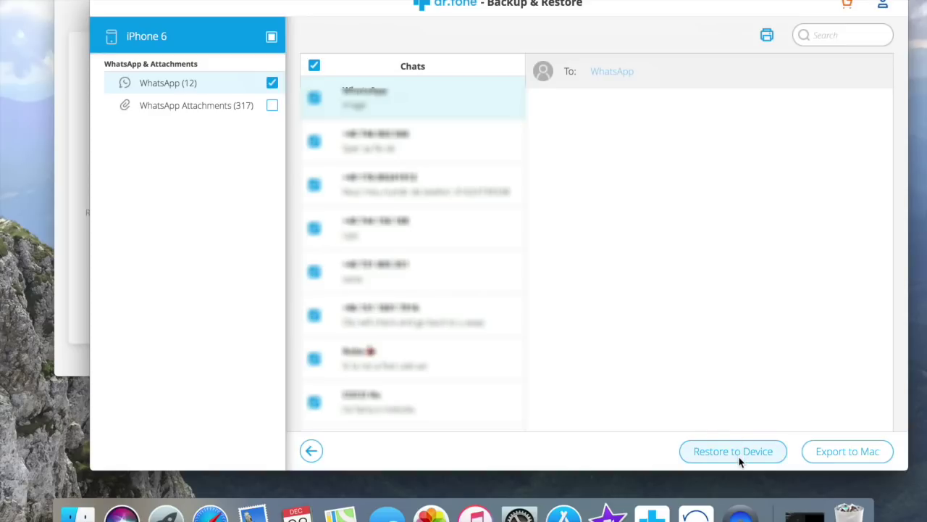
{"action": "left_click", "coordinate": [828, 455]}
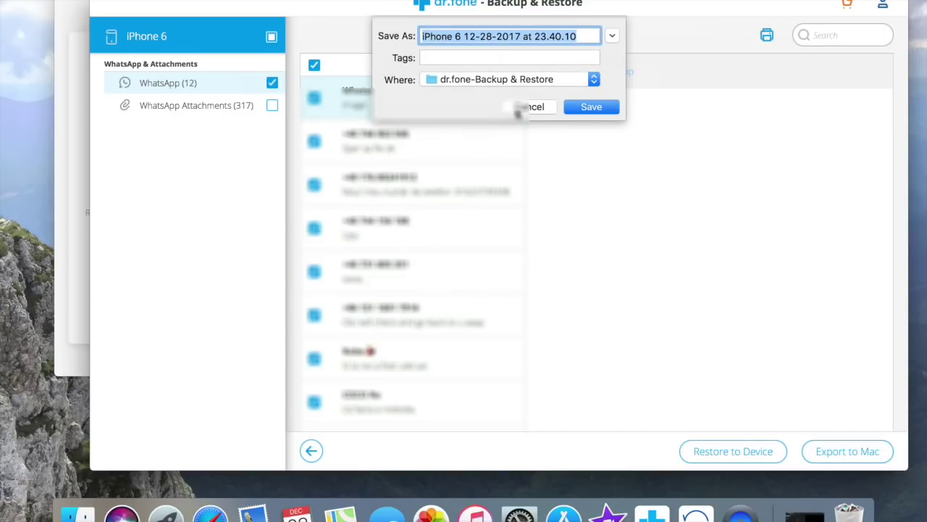
{"action": "left_click", "coordinate": [527, 108]}
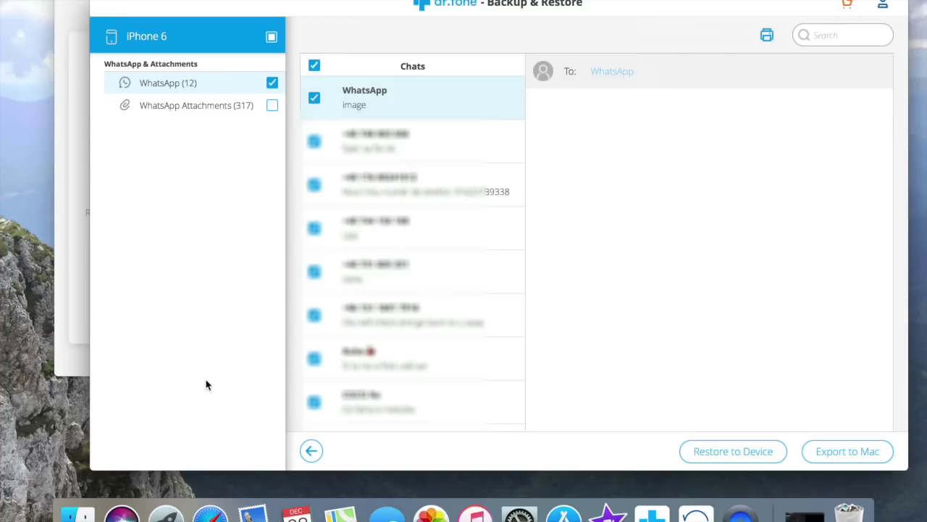
{"action": "left_click", "coordinate": [312, 451]}
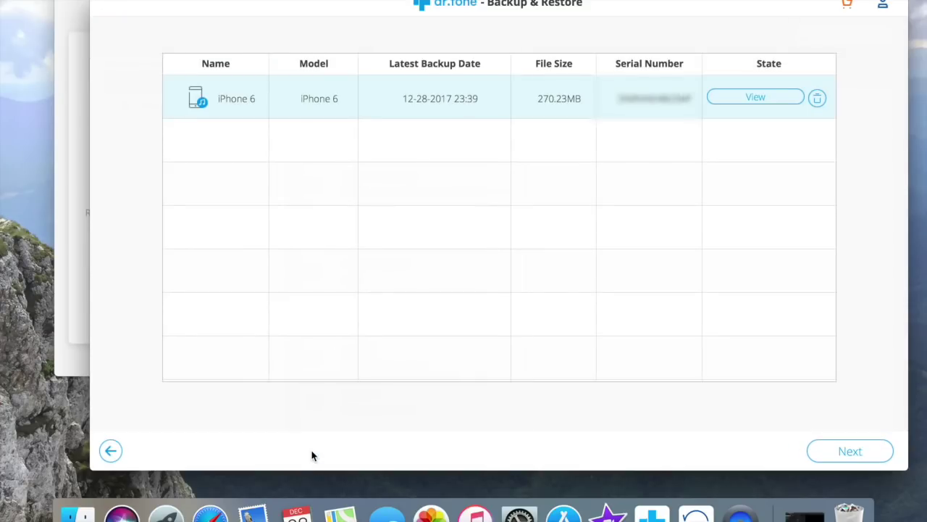
Glance at the LINE, Kik and Viber backup options, then go back to WhatsApp Backup & Restore
{"action": "left_click", "coordinate": [110, 450]}
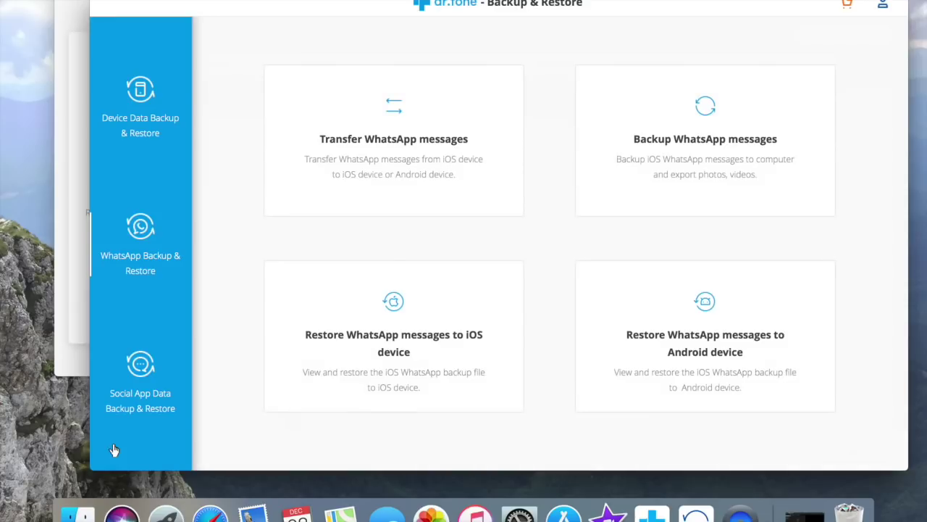
{"action": "left_click", "coordinate": [141, 367]}
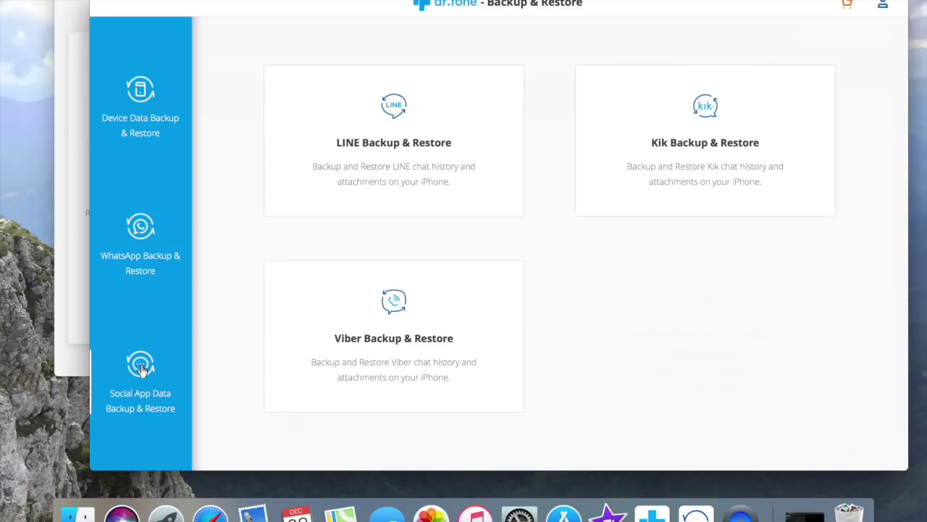
{"action": "left_click", "coordinate": [154, 251]}
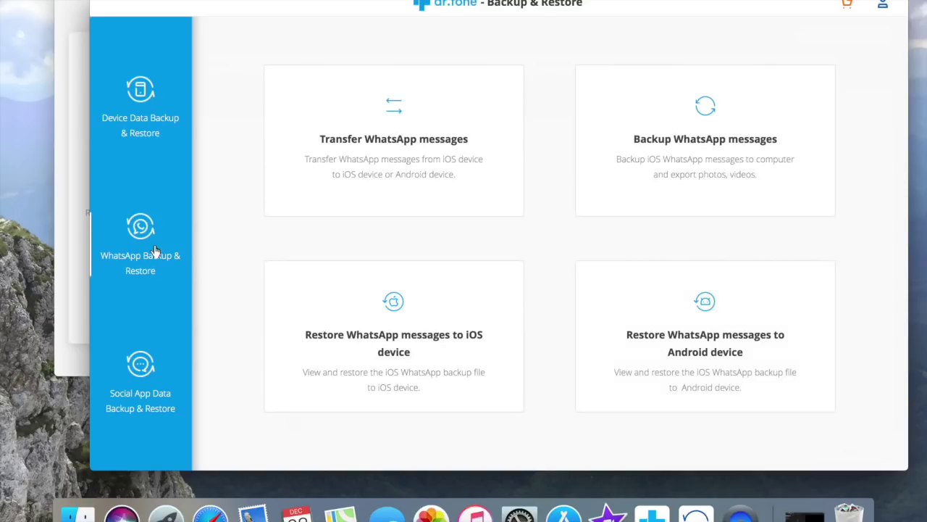